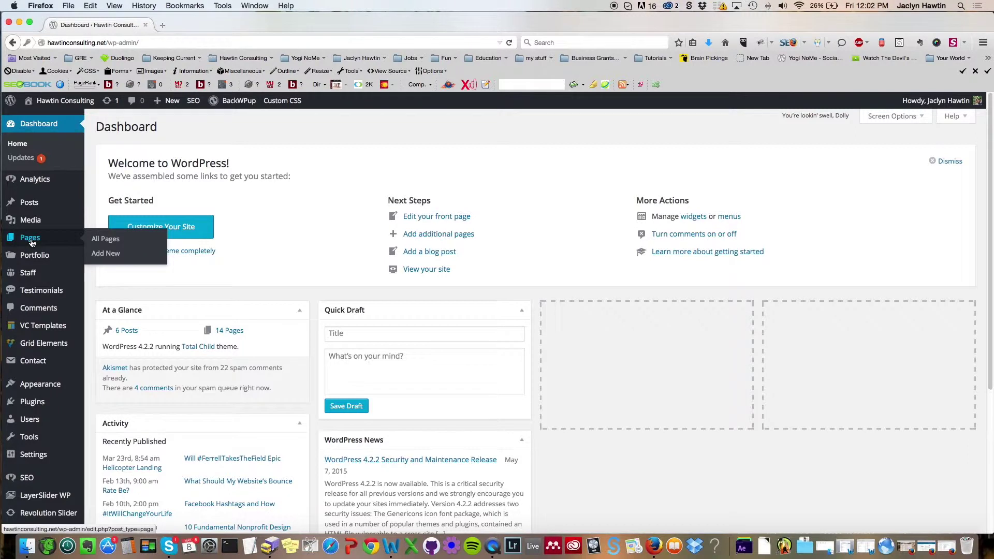
Step: Create a new page titled "Tempe Daycare Services"
{"action": "left_click", "coordinate": [112, 243]}
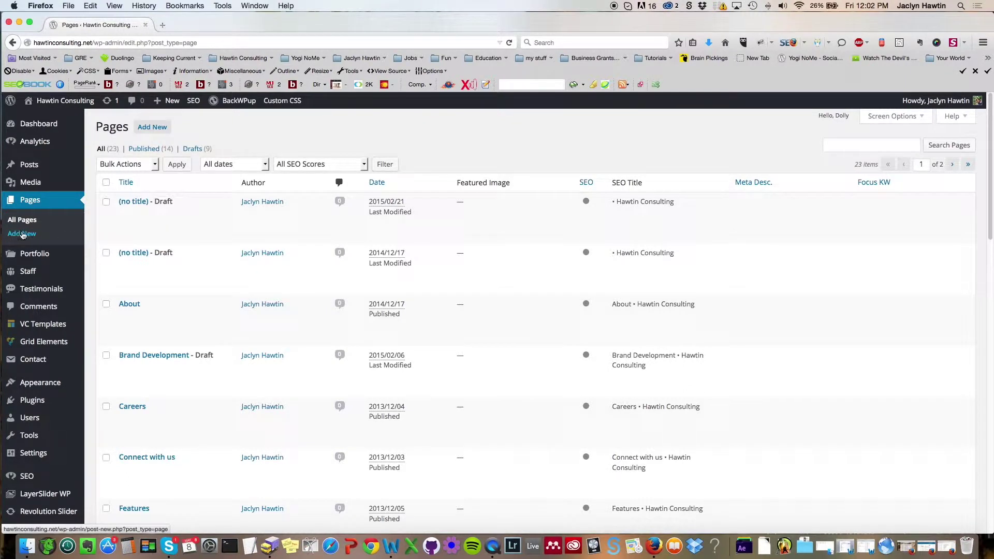
{"action": "left_click", "coordinate": [154, 130]}
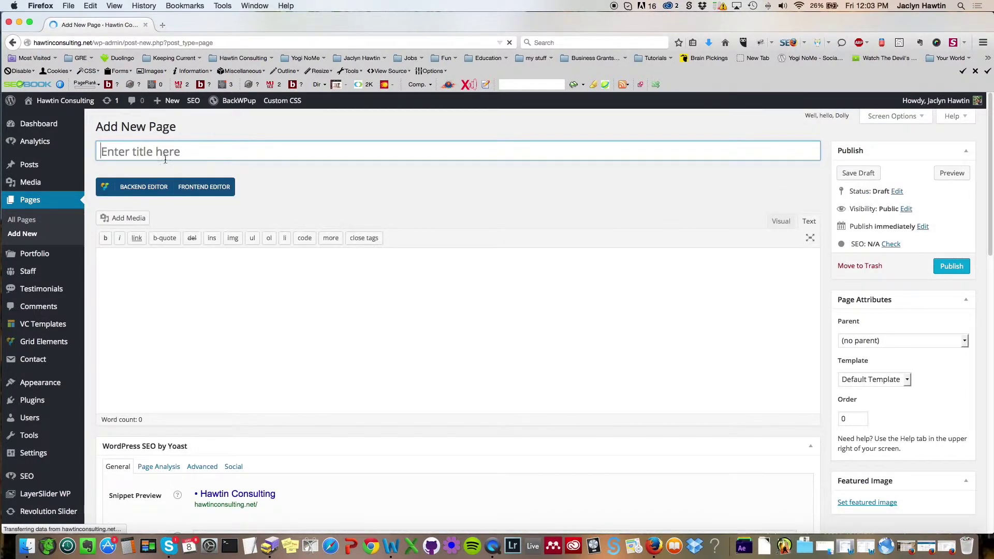
{"action": "left_click", "coordinate": [144, 146]}
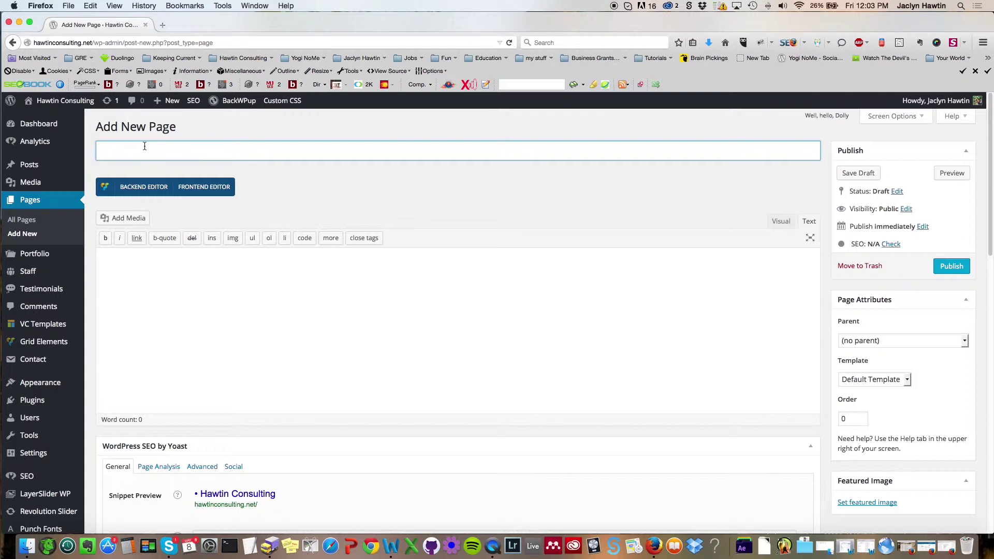
{"action": "type", "text": "Tempe"}
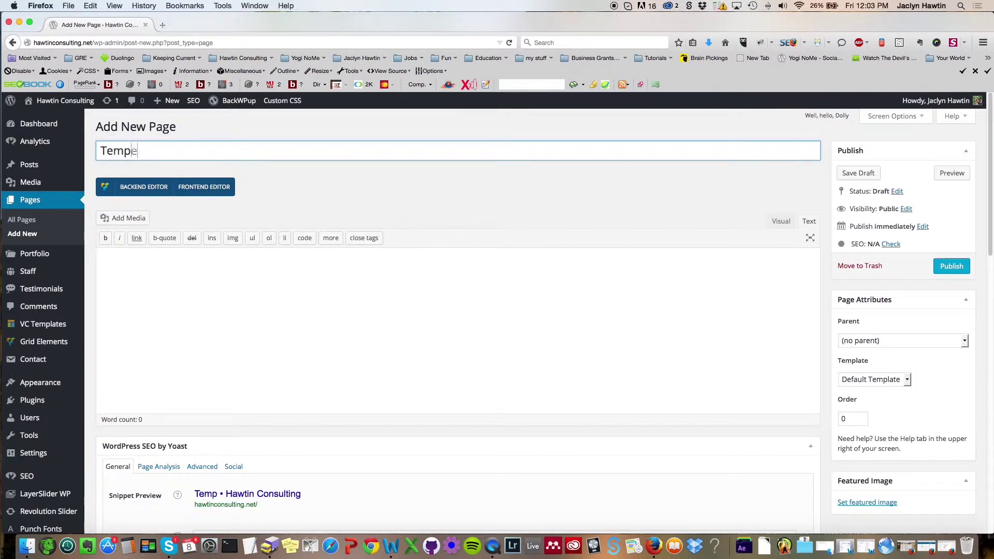
{"action": "type", "text": " Dayca"}
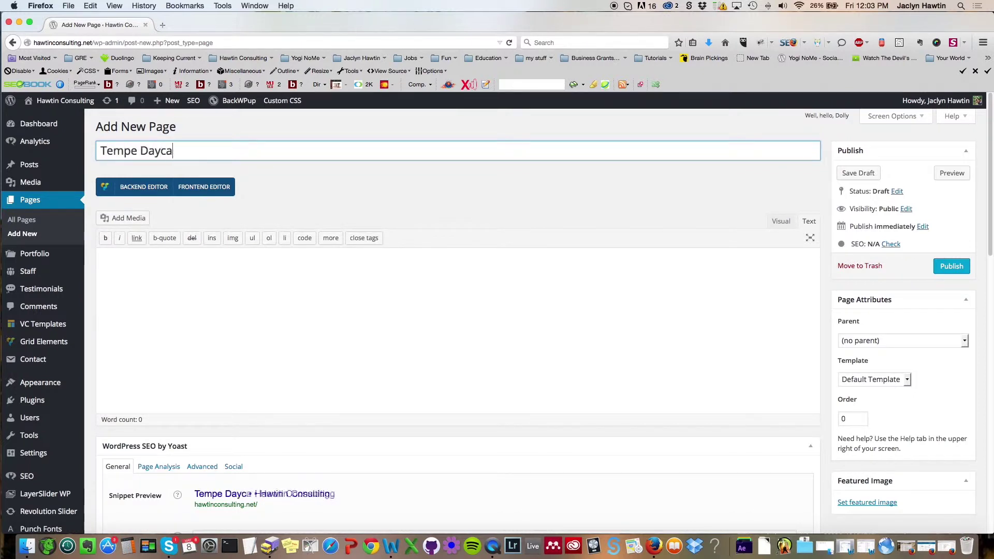
{"action": "type", "text": "re Services"}
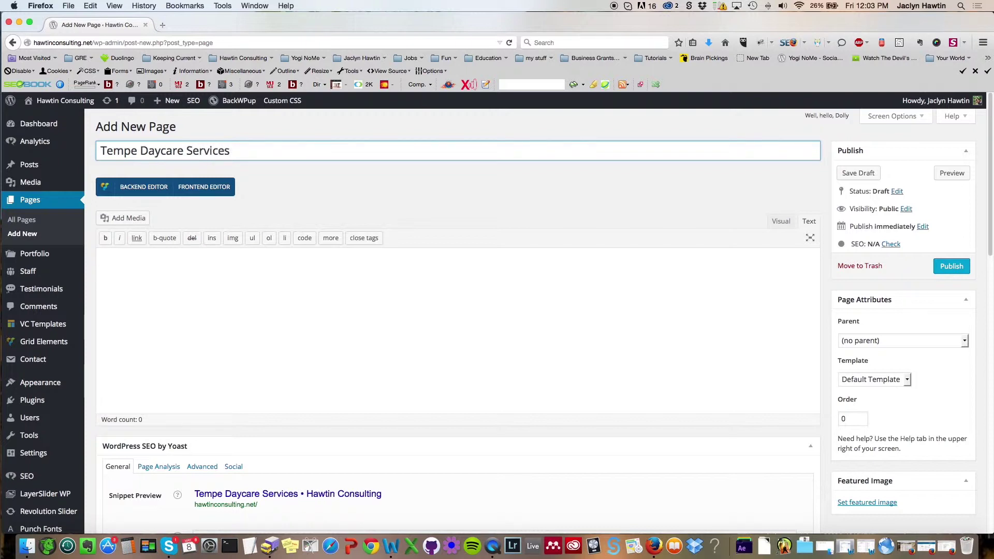
{"action": "left_click", "coordinate": [319, 178]}
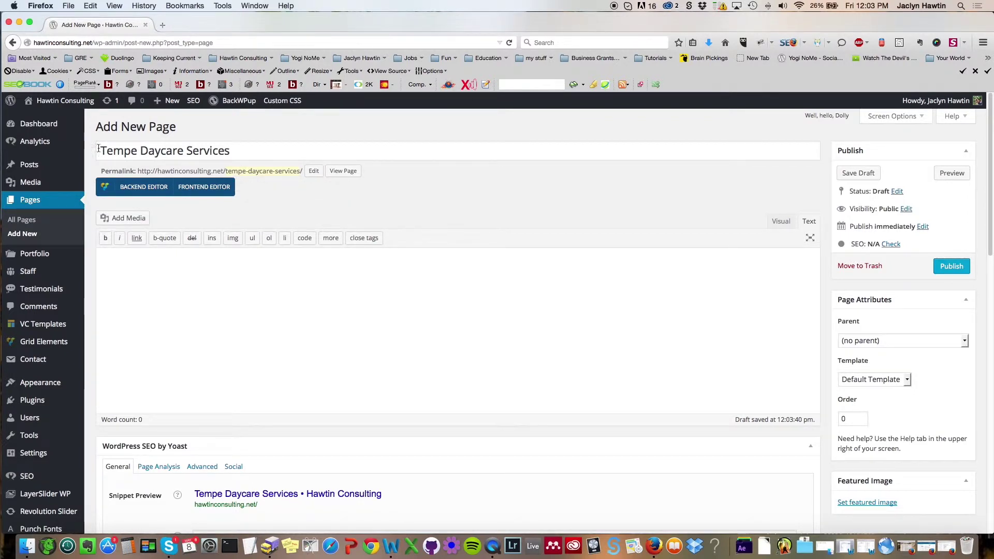
{"action": "left_click_drag", "start_coordinate": [98, 150], "coordinate": [240, 150]}
{"action": "left_click", "coordinate": [240, 150]}
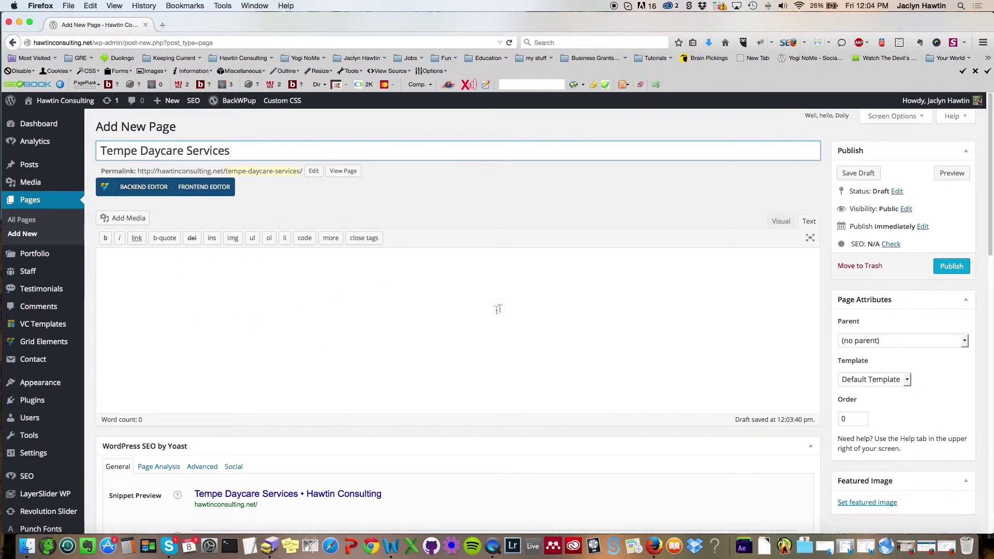
Step: Switch the page to the Visual Composer backend editor and add a text block to the blank layout
{"action": "left_click", "coordinate": [780, 221]}
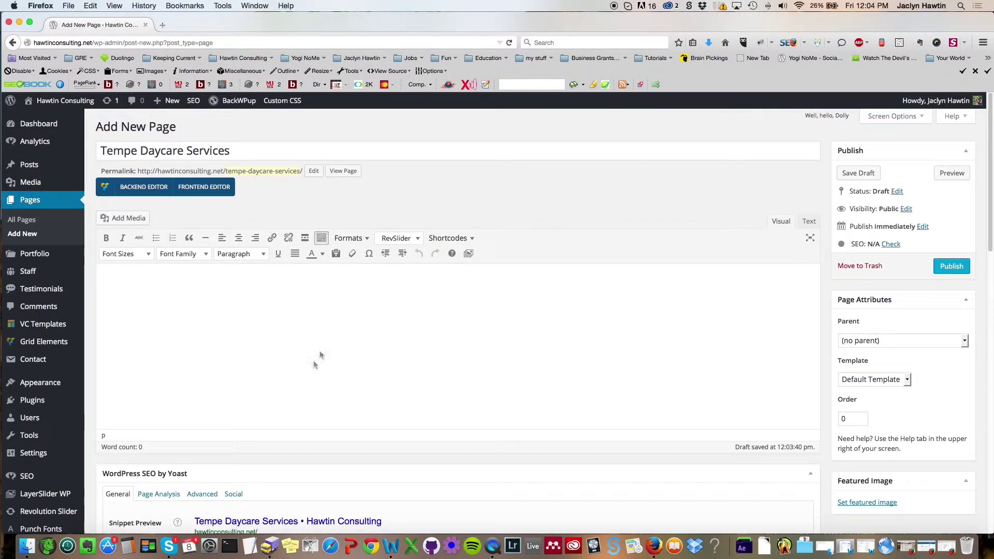
{"action": "left_click", "coordinate": [139, 187]}
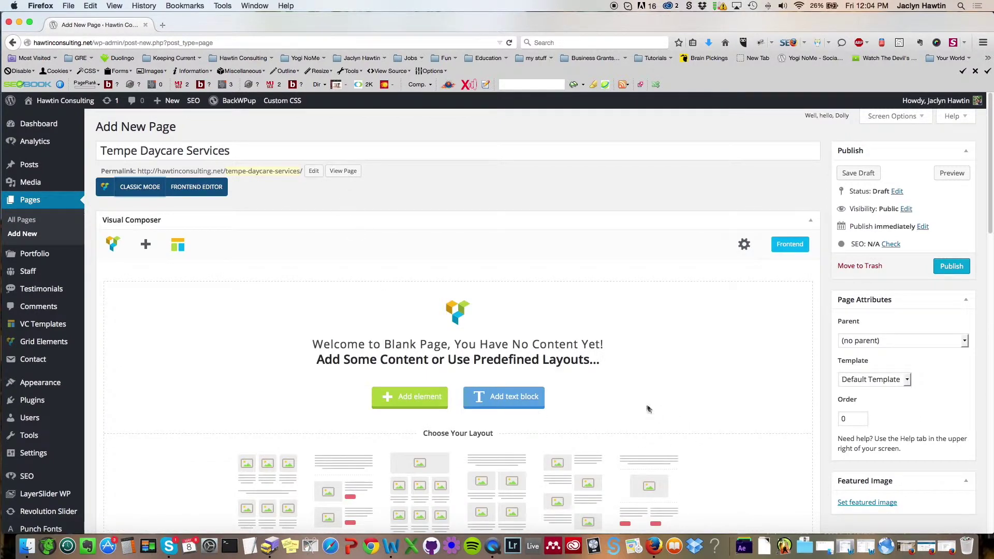
{"action": "scroll", "coordinate": [588, 393], "scroll_direction": "down", "scroll_amount": 3}
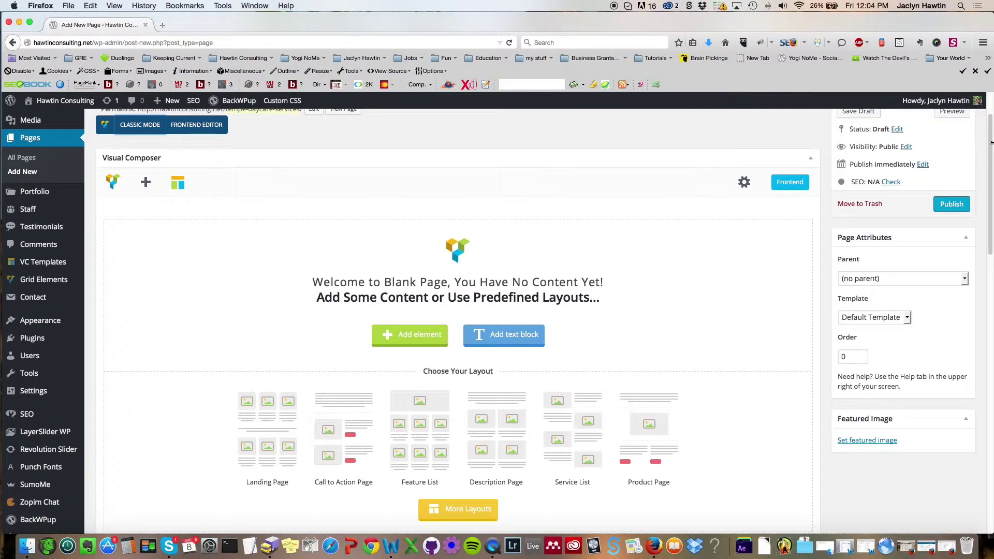
{"action": "scroll", "coordinate": [991, 142], "scroll_direction": "up", "scroll_amount": 3}
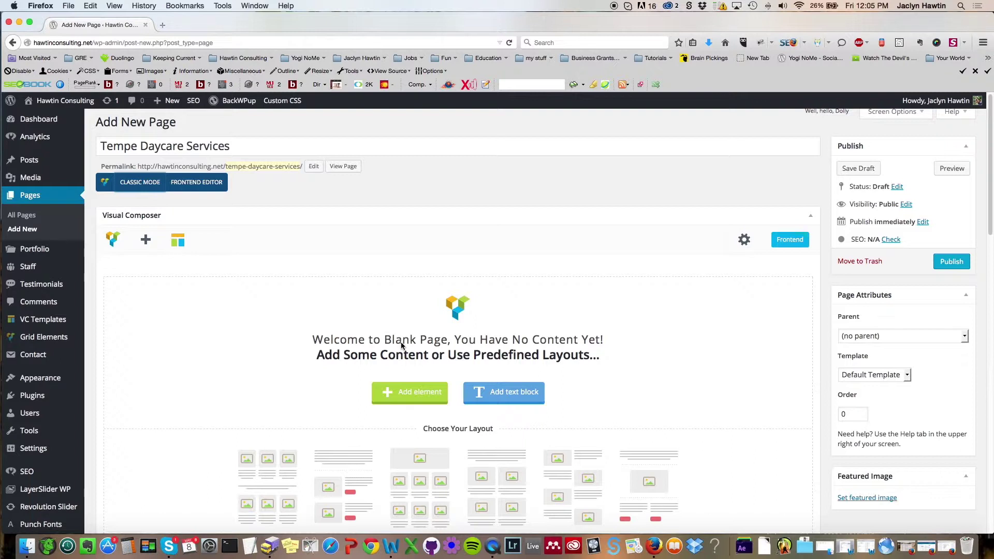
{"action": "left_click", "coordinate": [499, 392]}
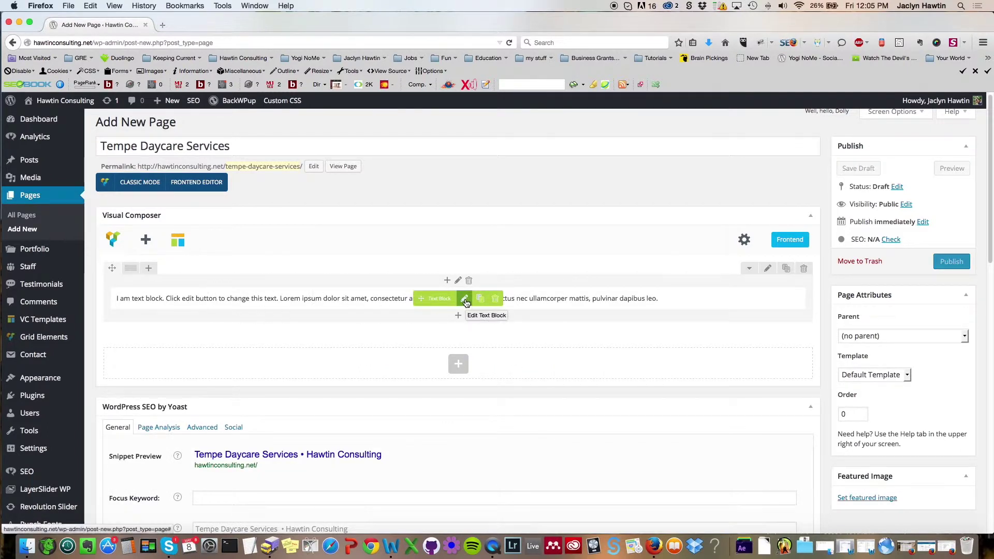
Step: Inspect the text block's settings and the file upload option for adding media, and close both without saving
{"action": "left_click", "coordinate": [464, 300]}
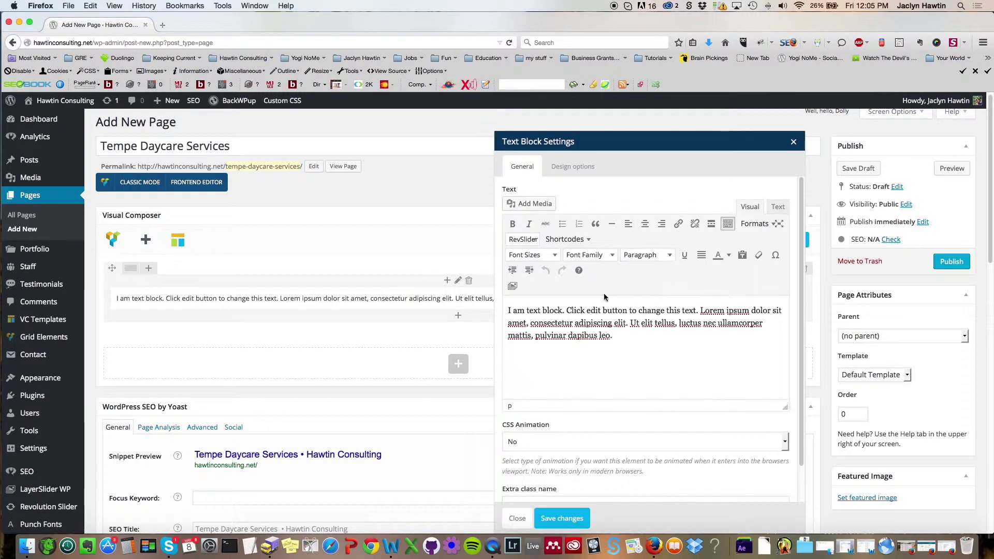
{"action": "left_click_drag", "start_coordinate": [627, 343], "coordinate": [507, 309]}
{"action": "left_click", "coordinate": [642, 343]}
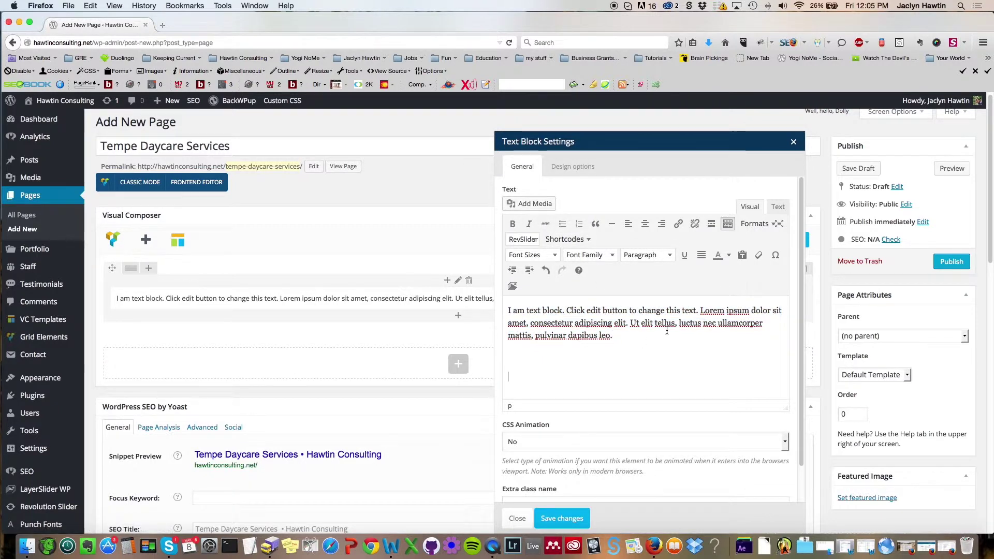
{"action": "left_click", "coordinate": [534, 203]}
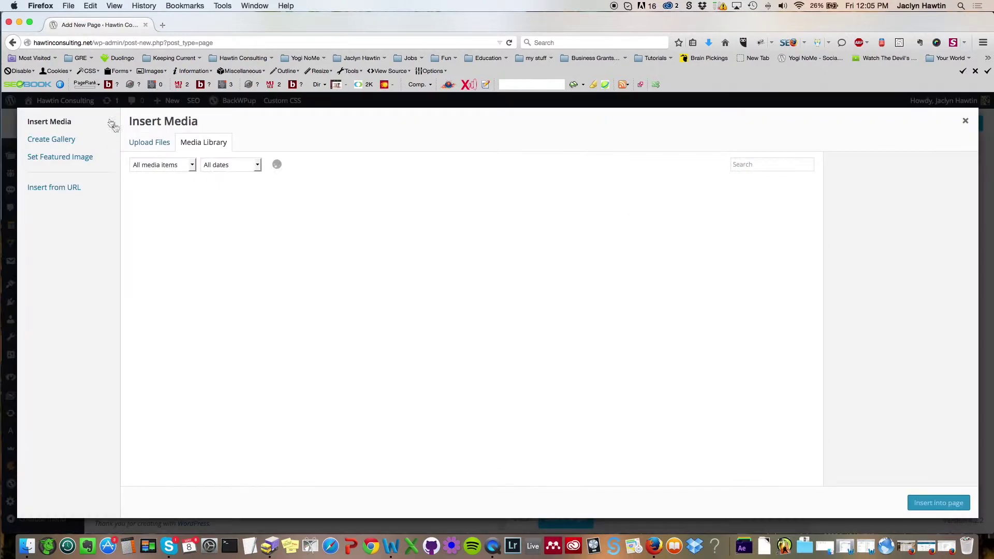
{"action": "left_click", "coordinate": [144, 141]}
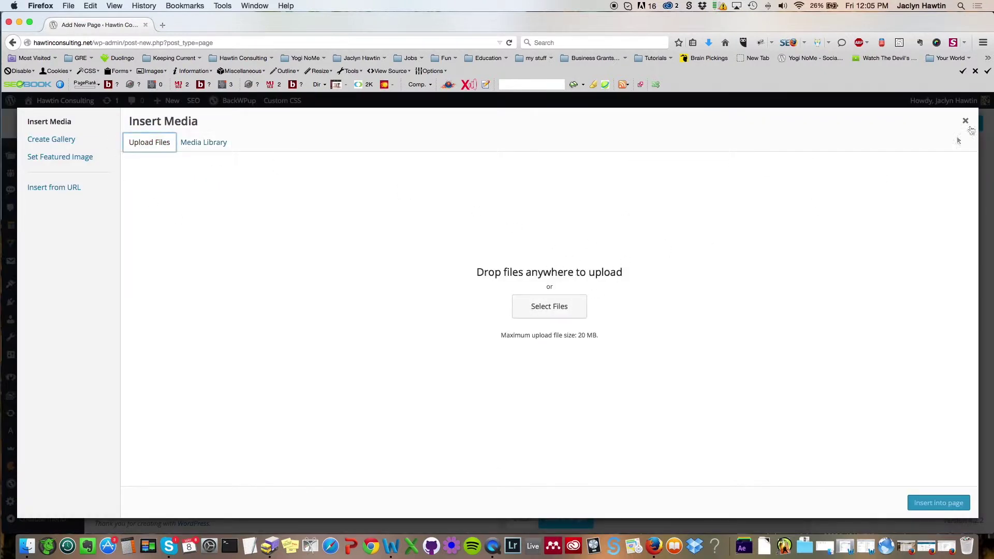
{"action": "key", "text": "Escape"}
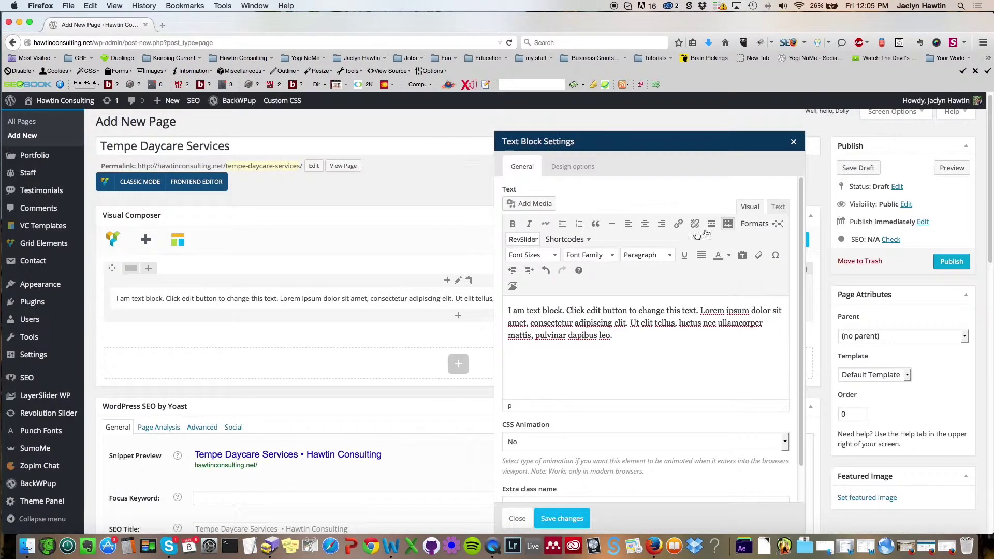
{"action": "left_click", "coordinate": [793, 143]}
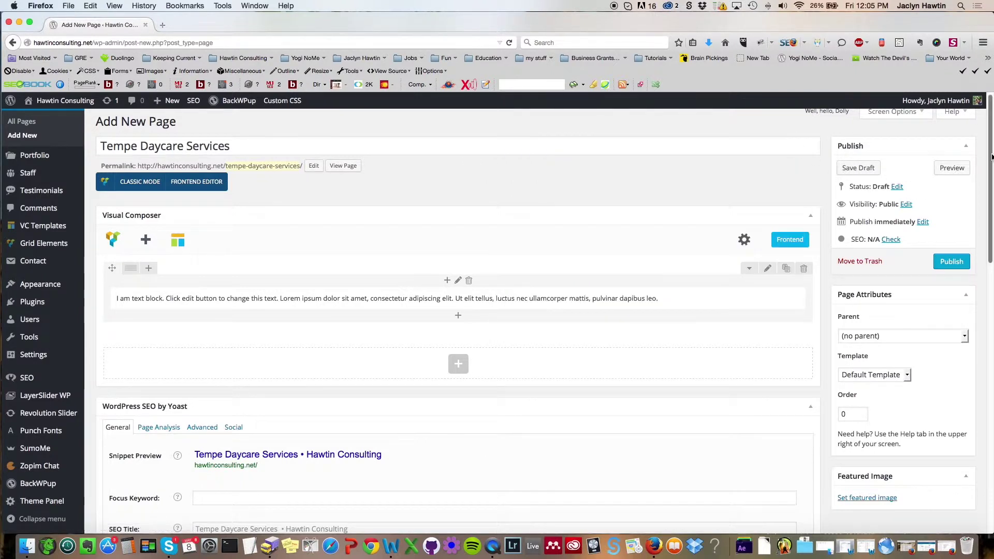
Step: Set the page's Yoast SEO focus keyword to "daycare services"
{"action": "left_click_drag", "start_coordinate": [991, 157], "coordinate": [991, 241]}
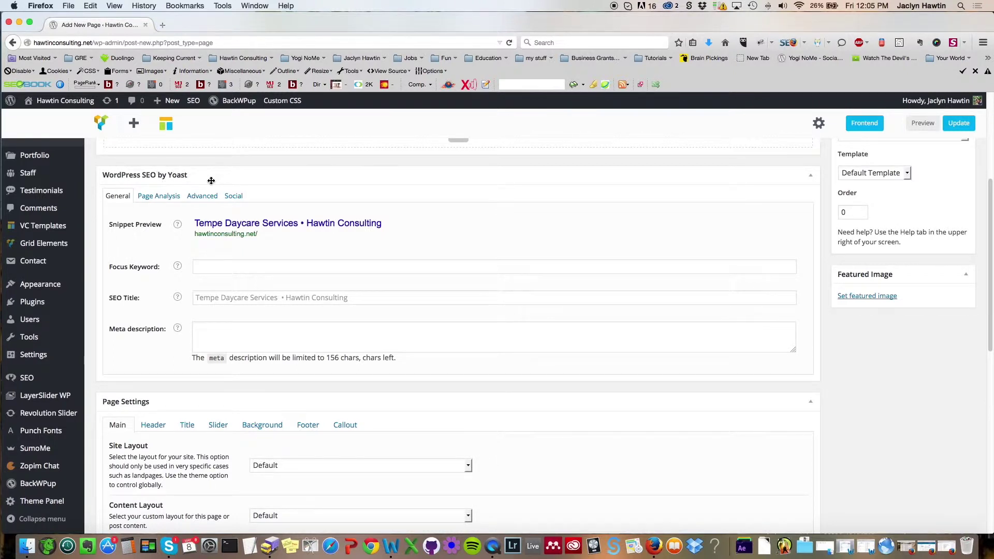
{"action": "left_click", "coordinate": [220, 269]}
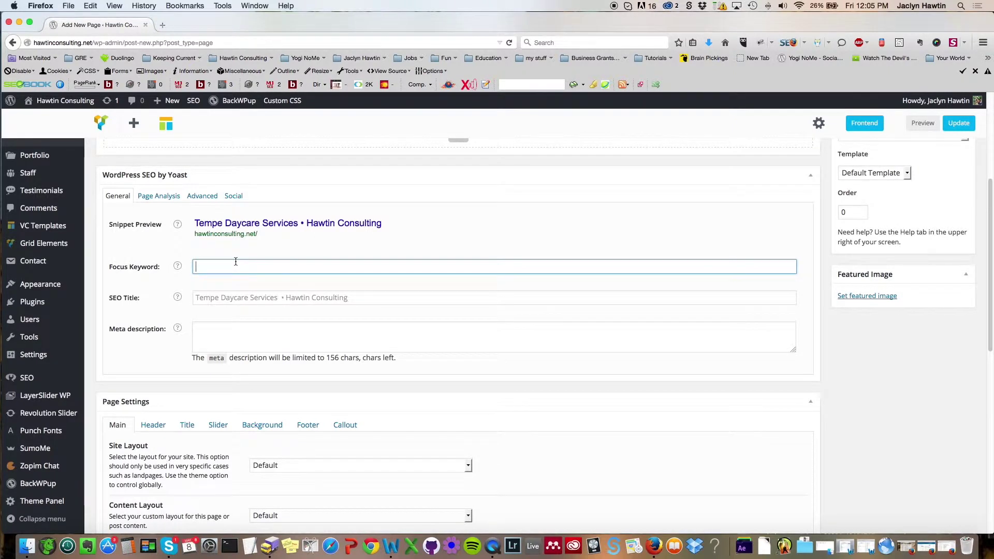
{"action": "type", "text": "daycar"}
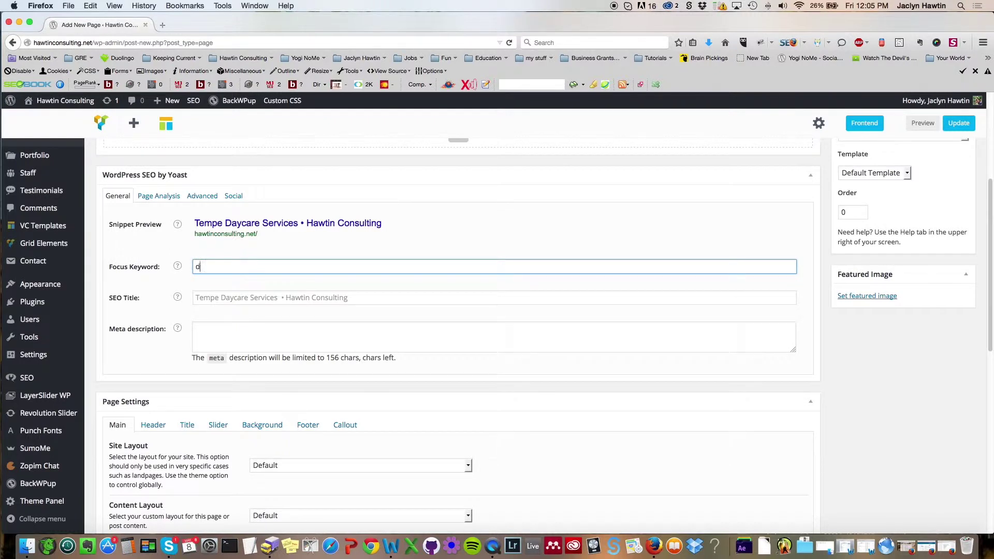
{"action": "type", "text": "services"}
{"action": "key", "text": "Tab"}
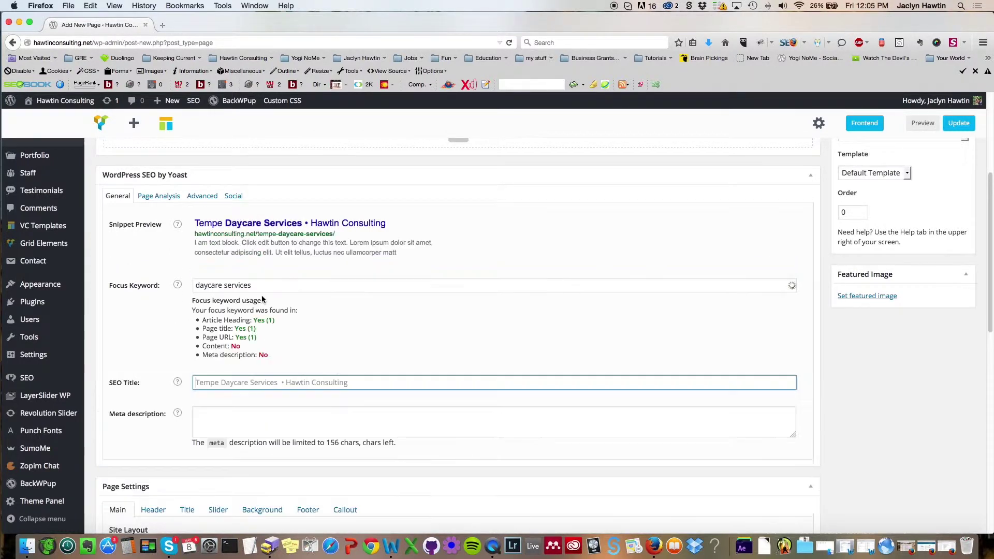
Step: Set the page's SEO title to "tempe daycare services"
{"action": "left_click", "coordinate": [228, 384]}
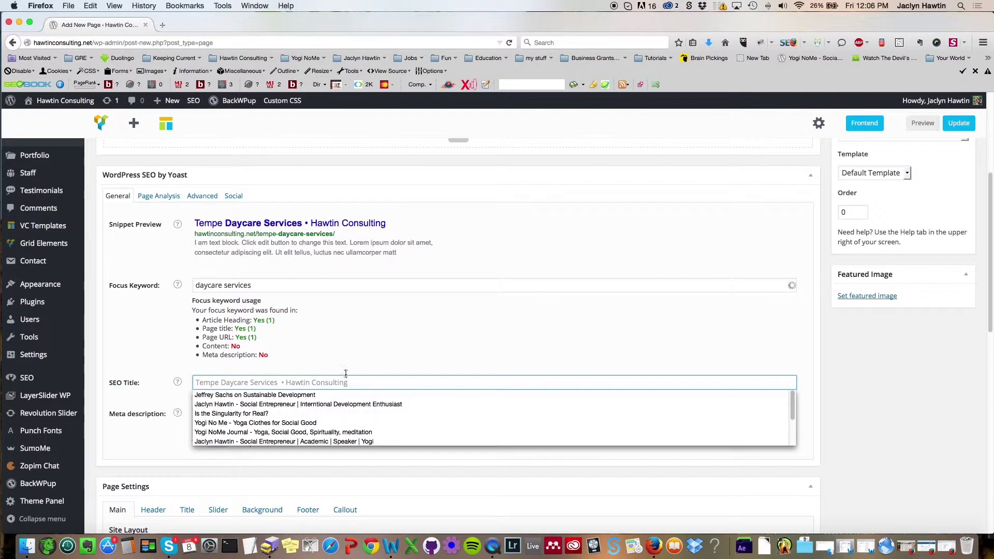
{"action": "left_click", "coordinate": [342, 363]}
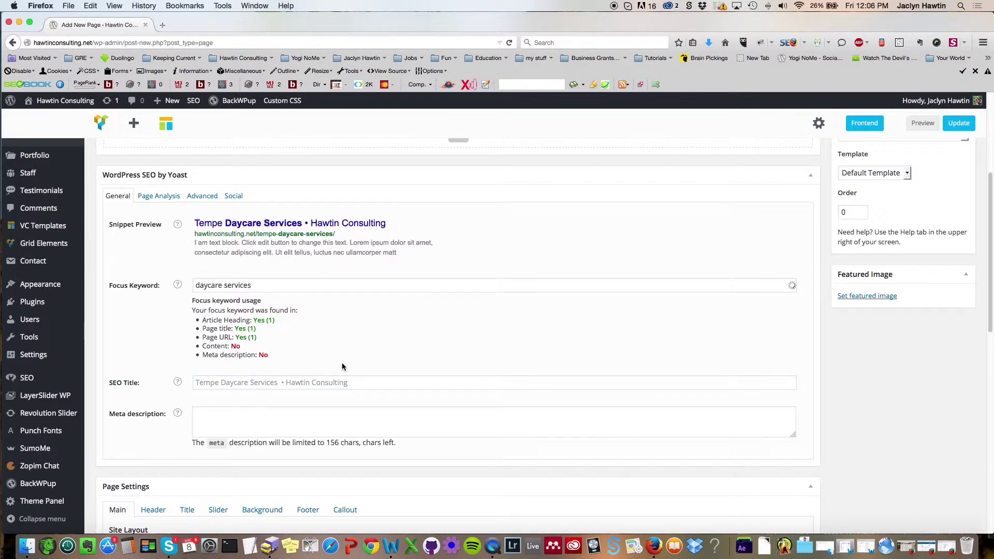
{"action": "left_click", "coordinate": [285, 382]}
{"action": "type", "text": "tempe "}
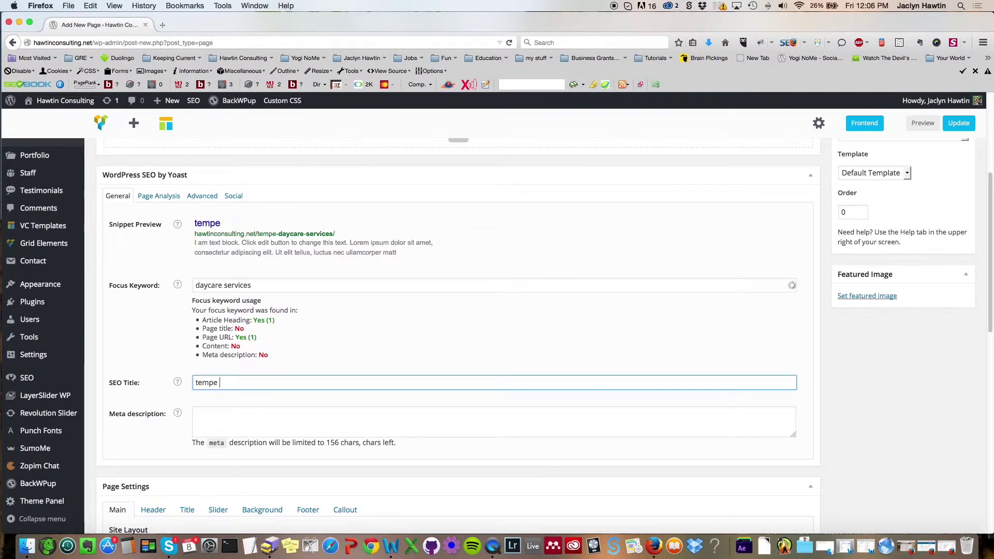
{"action": "type", "text": "daycare "}
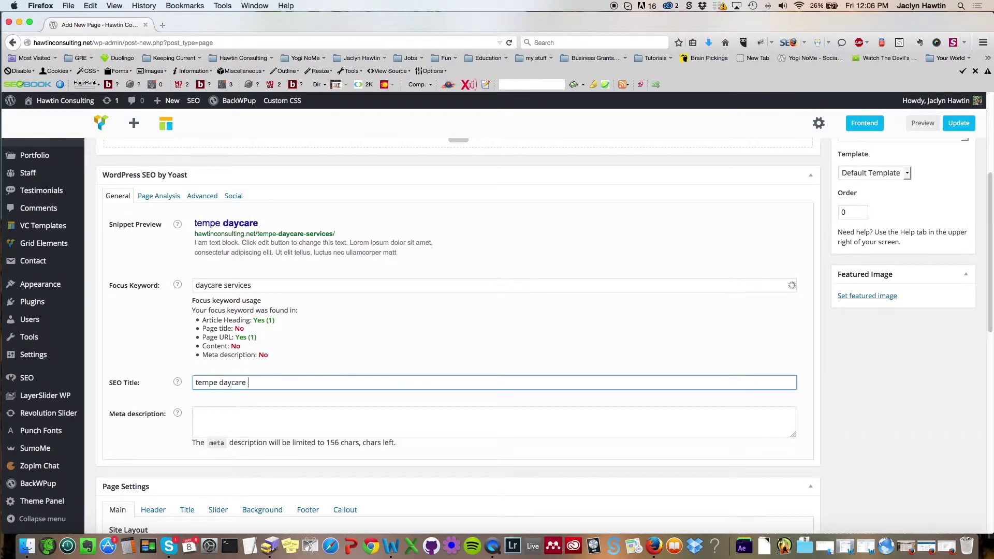
{"action": "type", "text": "services"}
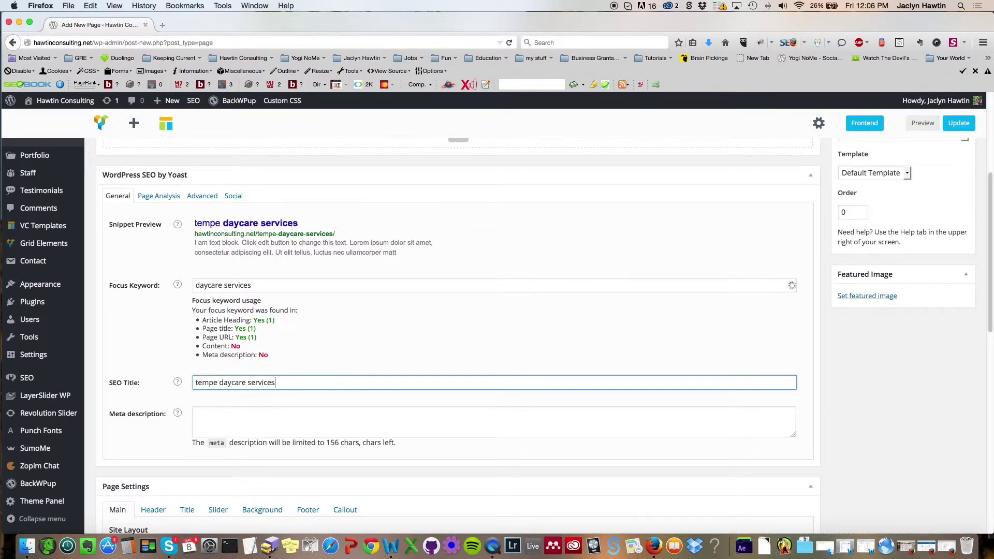
Step: Enter the meta description "this is the information about daycare services people will see below your title."
{"action": "left_click", "coordinate": [285, 424]}
{"action": "type", "text": "thi i"}
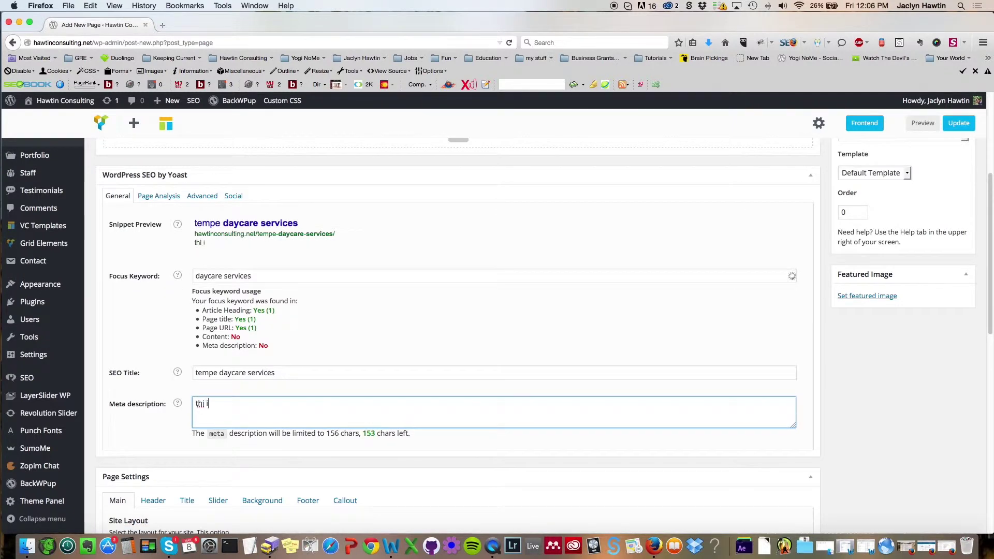
{"action": "key", "text": "BackSpace"}
{"action": "key", "text": "BackSpace"}
{"action": "type", "text": "s is the information about dat"}
{"action": "key", "text": "BackSpace"}
{"action": "type", "text": "yare"}
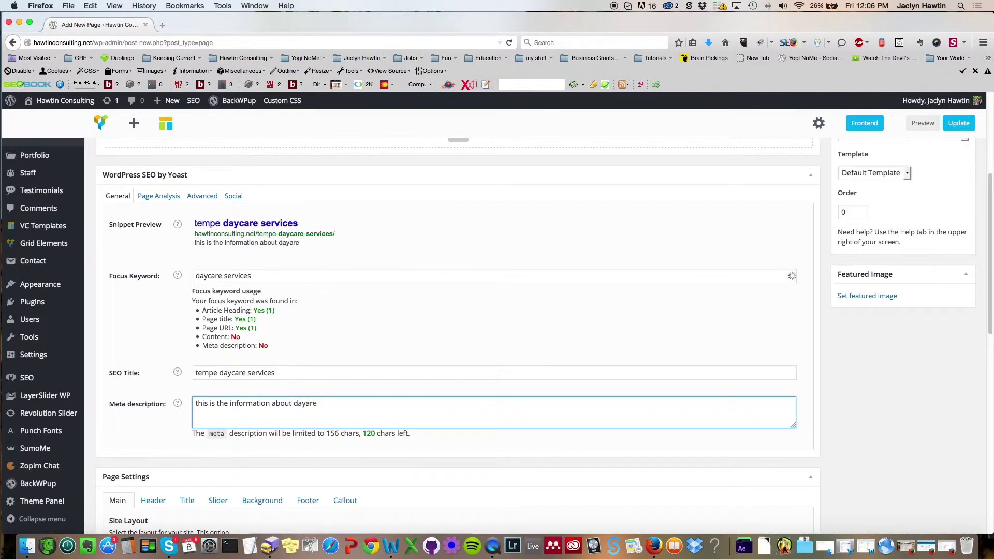
{"action": "key", "text": "BackSpace"}
{"action": "key", "text": "BackSpace"}
{"action": "key", "text": "BackSpace"}
{"action": "type", "text": "care services people will s"}
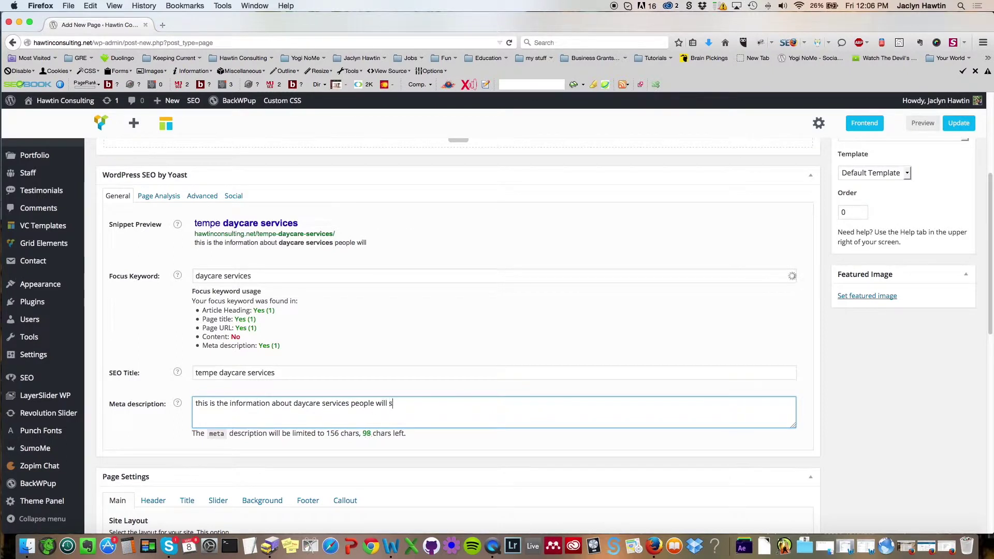
{"action": "type", "text": "ee eelow "}
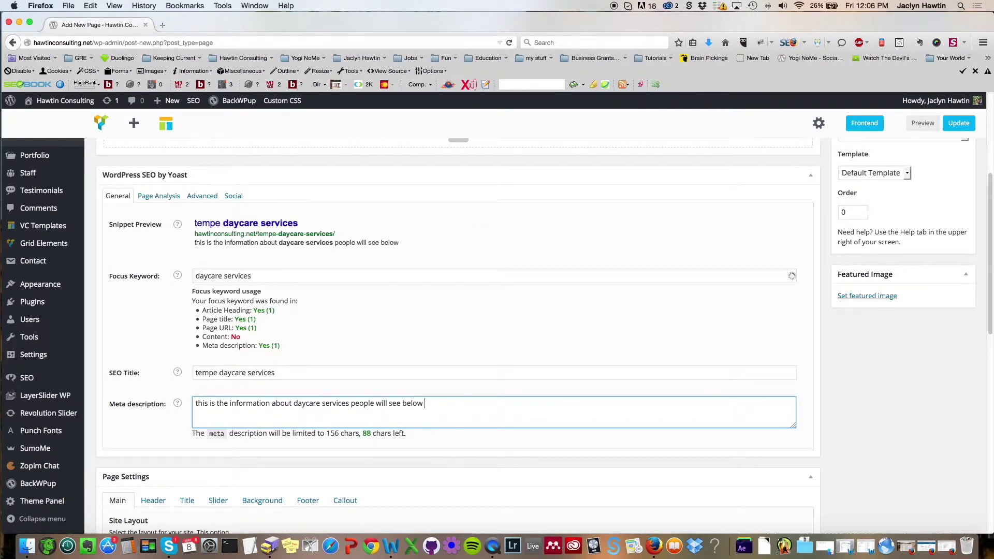
{"action": "type", "text": "your title"}
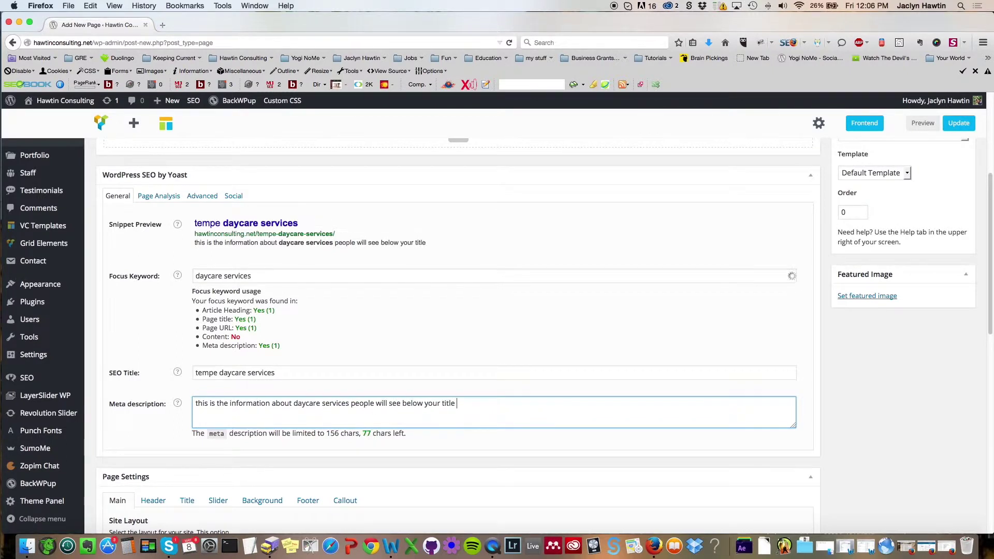
{"action": "type", "text": "."}
Step: Review where the focus keyword is used in the page's SEO fields and compare it with the page title
{"action": "left_click_drag", "start_coordinate": [256, 277], "coordinate": [196, 276]}
{"action": "left_click", "coordinate": [285, 279]}
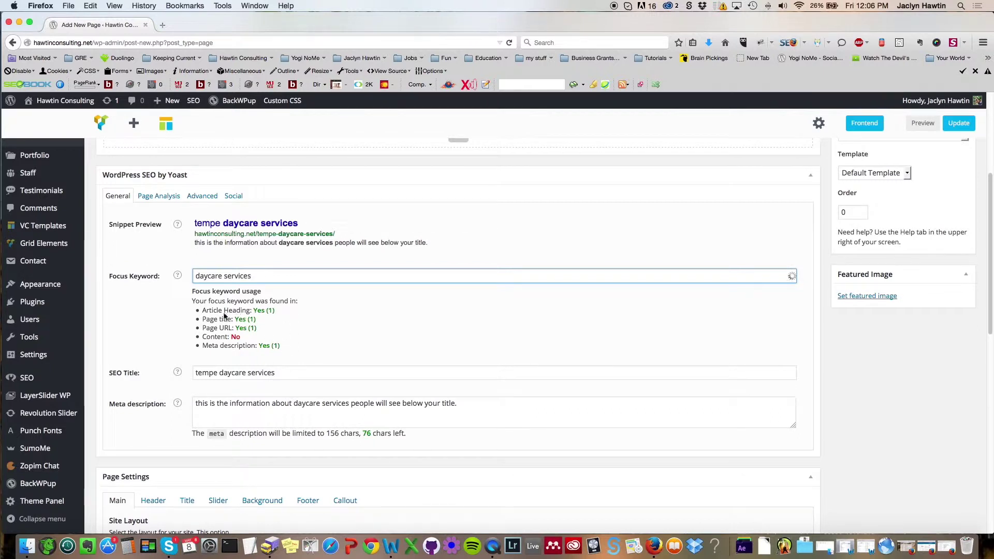
{"action": "left_click", "coordinate": [991, 115]}
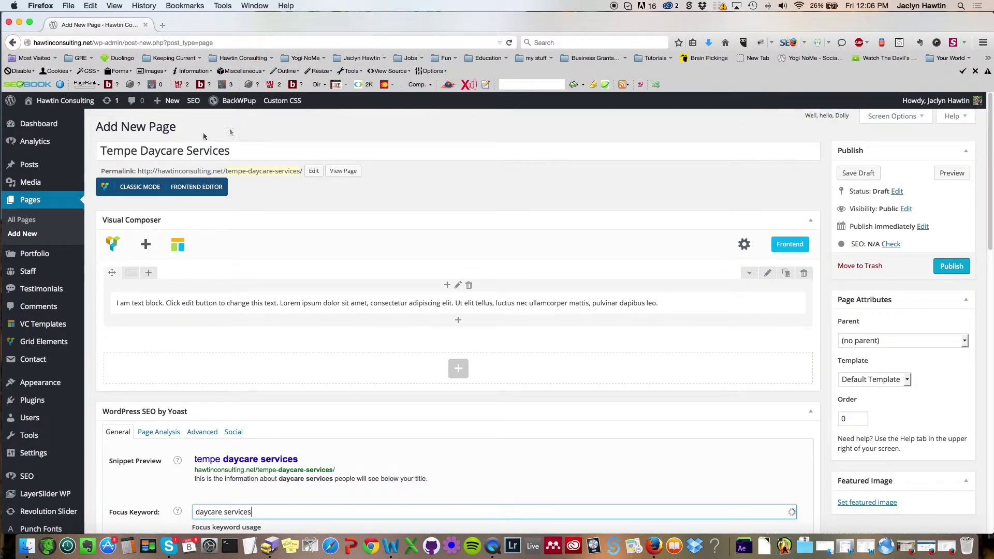
Step: Examine how the focus keyword is used in the page's SEO title, meta description and text block content
{"action": "scroll", "coordinate": [988, 171], "scroll_direction": "down", "scroll_amount": 10}
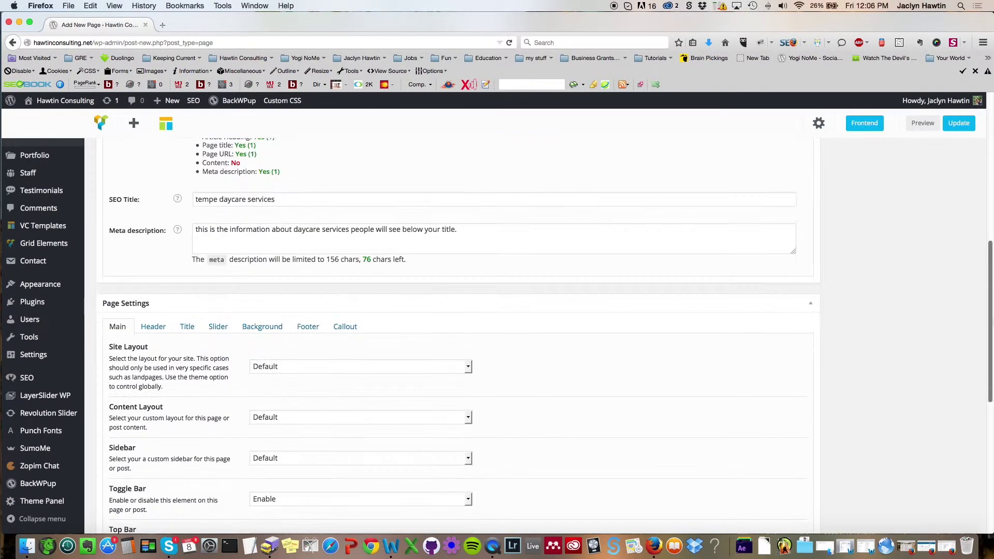
{"action": "left_click_drag", "start_coordinate": [196, 201], "coordinate": [301, 204]}
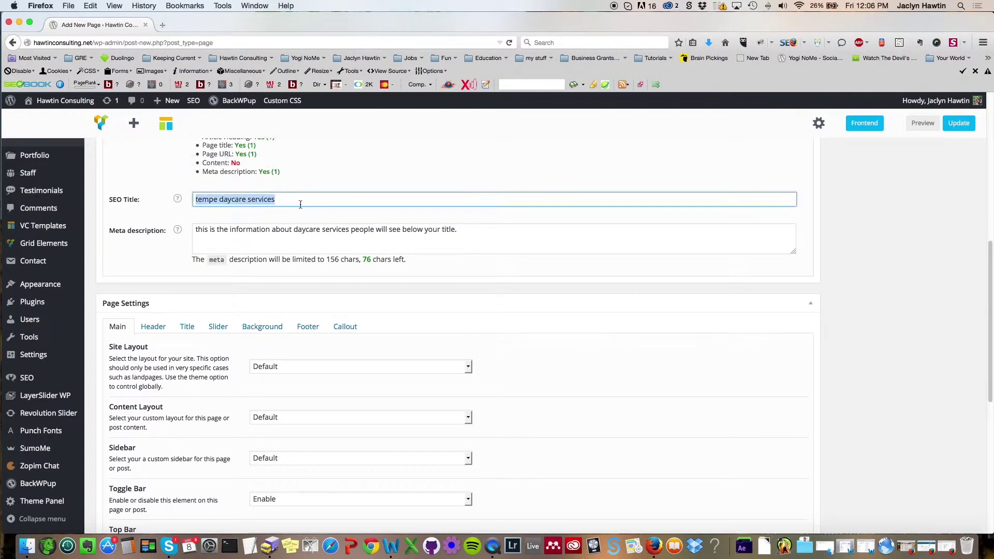
{"action": "left_click", "coordinate": [300, 202]}
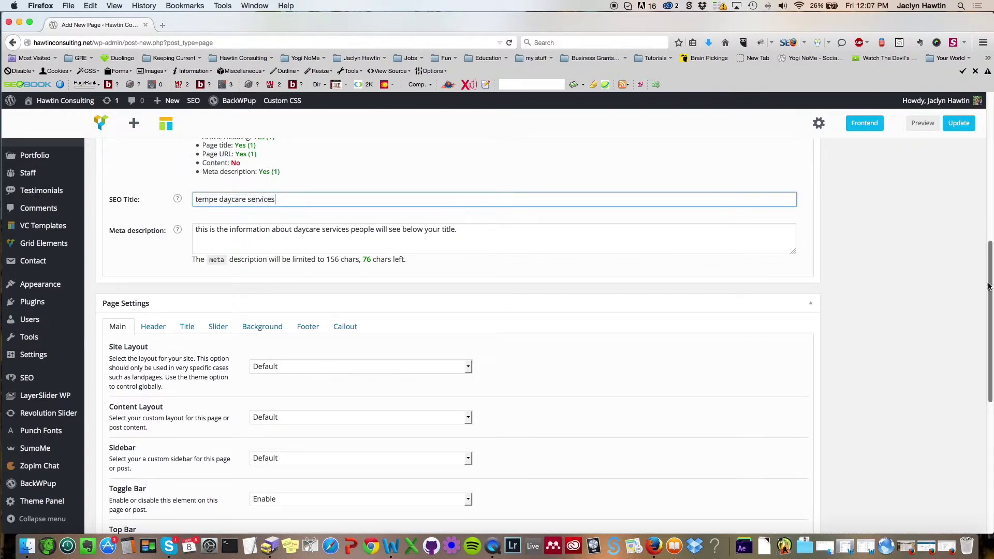
{"action": "scroll", "coordinate": [987, 274], "scroll_direction": "up", "scroll_amount": 1}
{"action": "scroll", "coordinate": [988, 274], "scroll_direction": "up", "scroll_amount": 2}
{"action": "left_click_drag", "start_coordinate": [293, 309], "coordinate": [349, 309]}
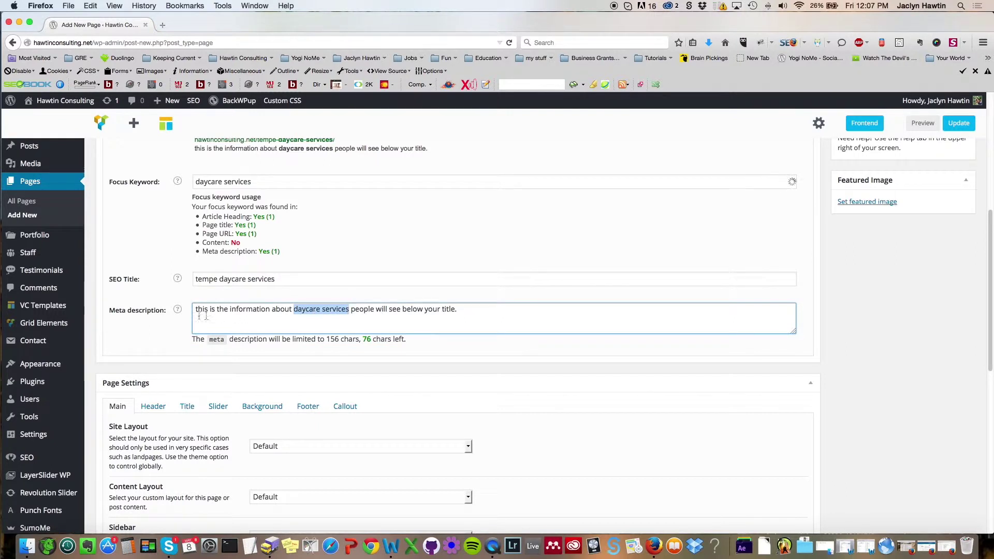
{"action": "double_click", "coordinate": [240, 244]}
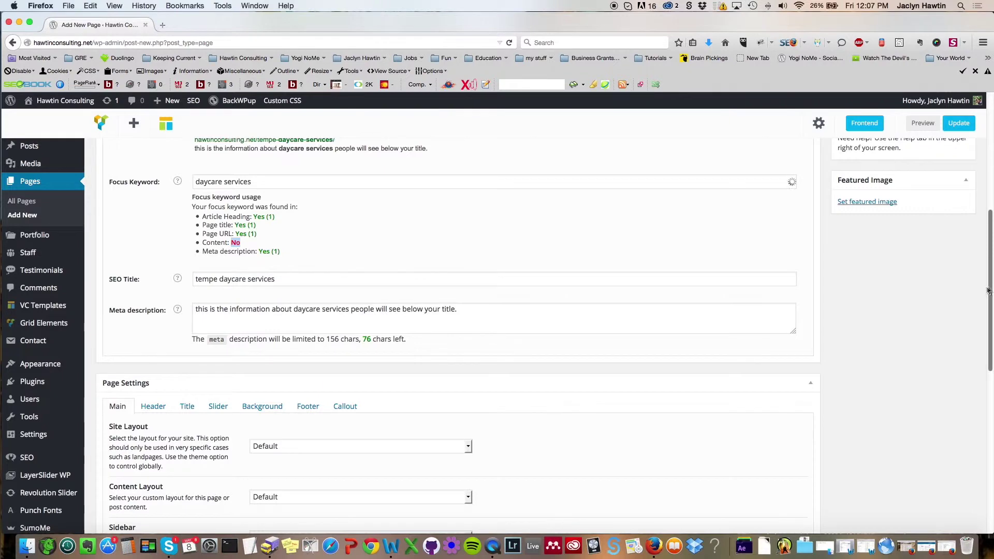
{"action": "left_click_drag", "start_coordinate": [989, 290], "coordinate": [983, 200]}
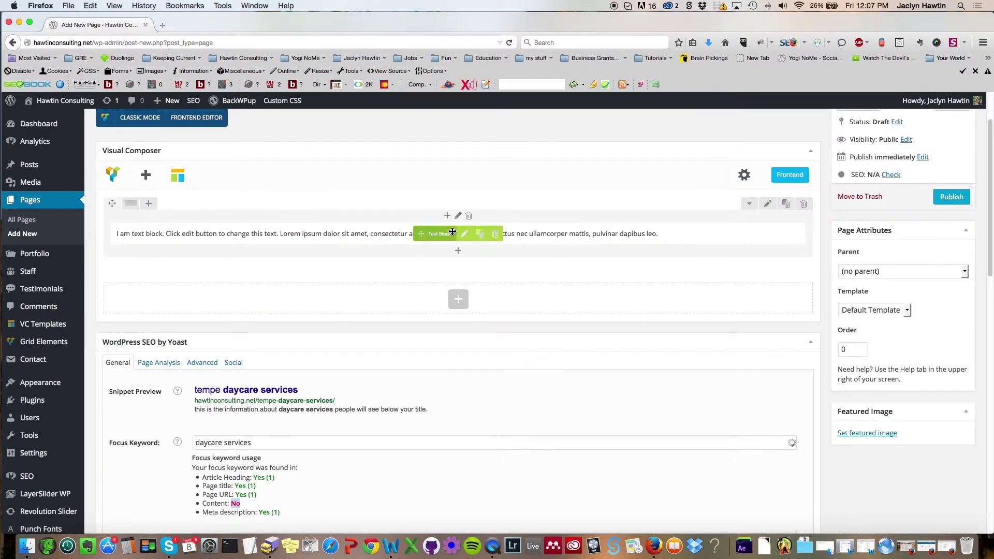
{"action": "scroll", "coordinate": [953, 297], "scroll_direction": "down", "scroll_amount": 7}
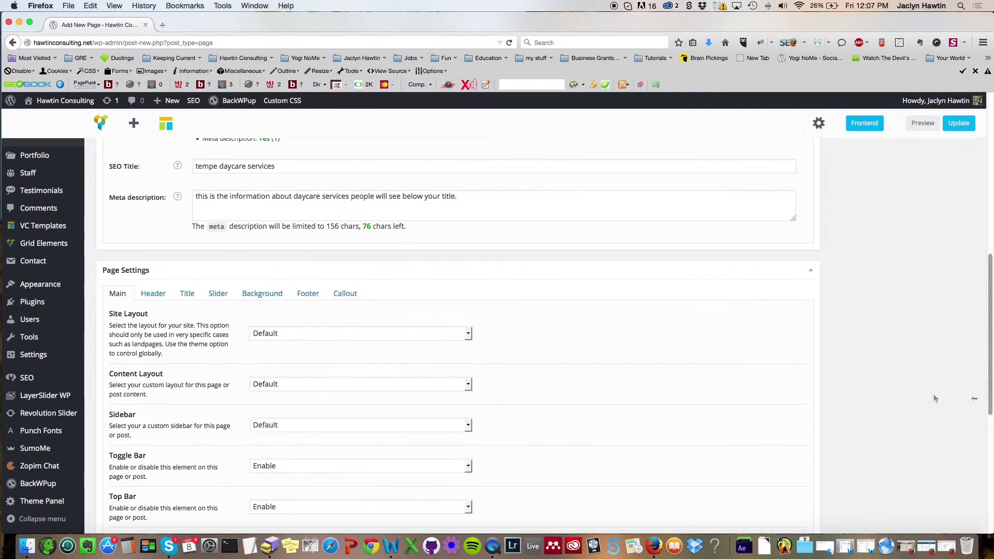
{"action": "left_click_drag", "start_coordinate": [991, 300], "coordinate": [991, 218]}
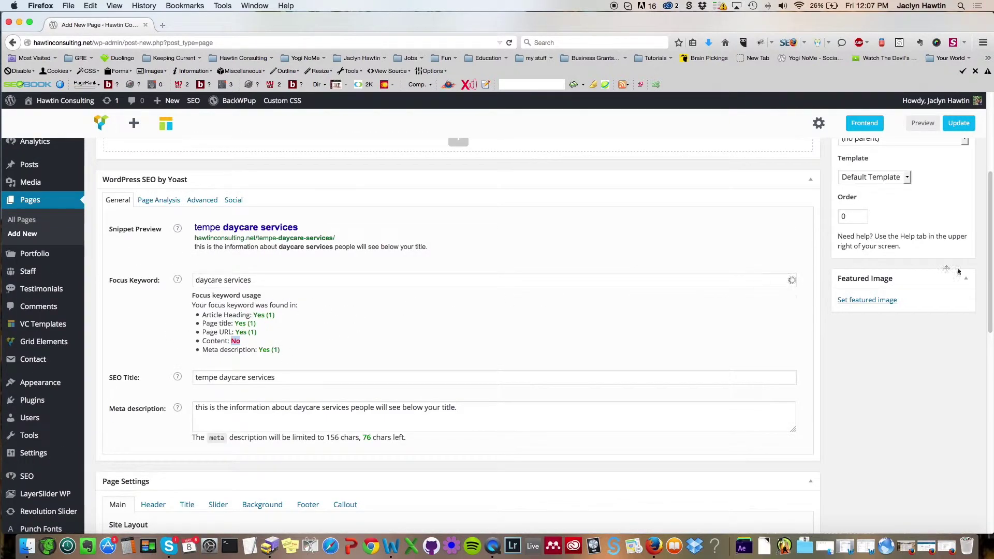
{"action": "left_click_drag", "start_coordinate": [990, 270], "coordinate": [989, 276]}
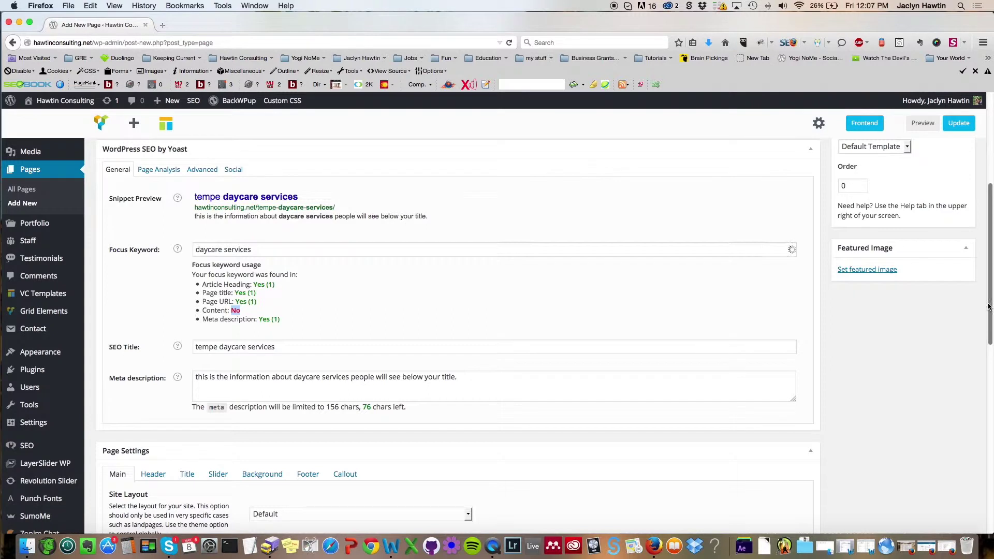
Step: Save the "Tempe Daycare Services" page as a draft
{"action": "left_click_drag", "start_coordinate": [988, 299], "coordinate": [991, 202]}
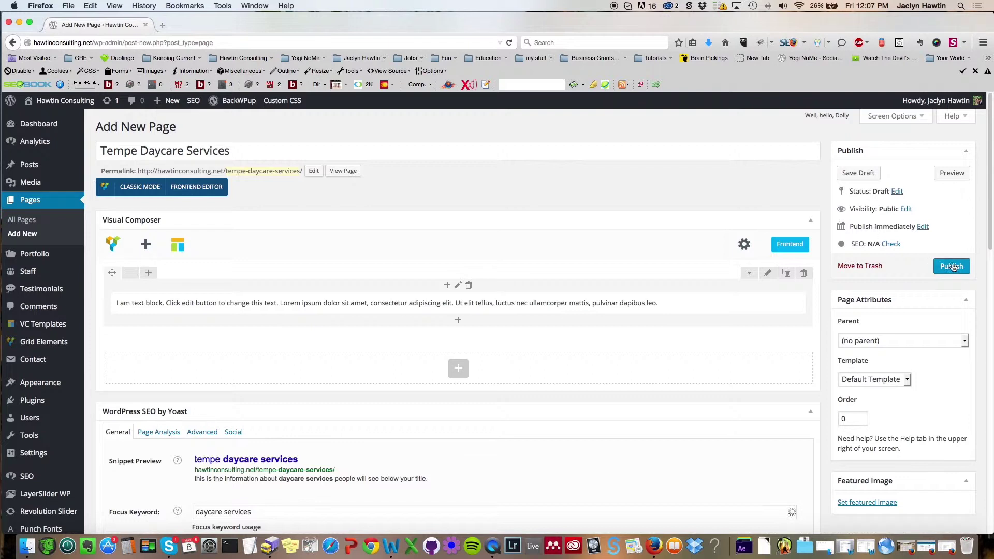
{"action": "left_click", "coordinate": [854, 174]}
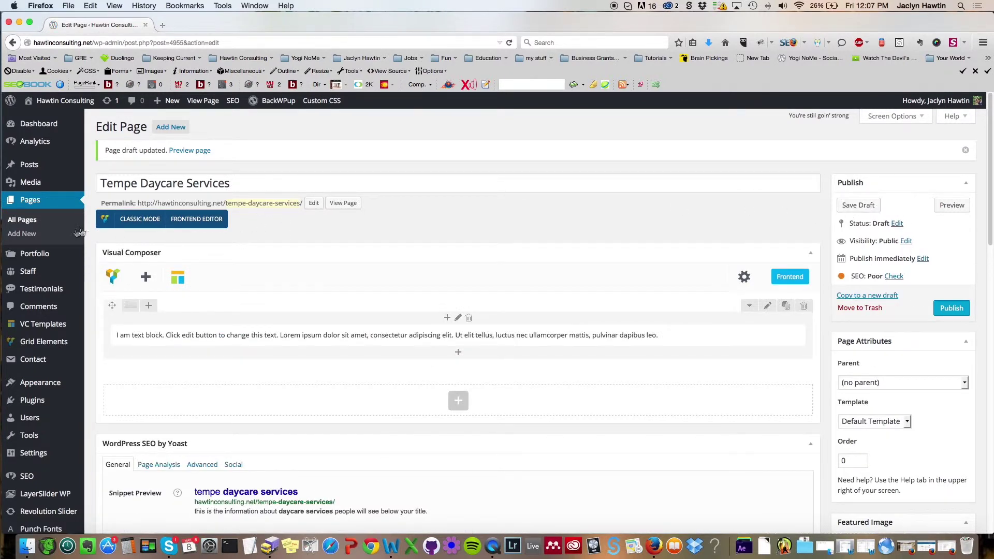
{"action": "left_click_drag", "start_coordinate": [102, 184], "coordinate": [238, 183]}
{"action": "left_click", "coordinate": [251, 185]}
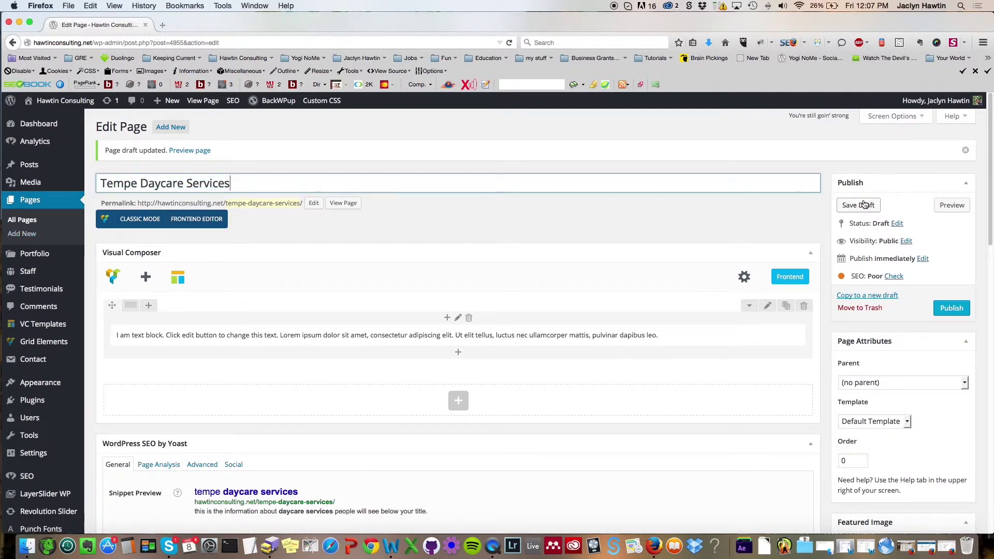
Step: Enter 08 June 2015 at 12:00 as the page's scheduled publish date and time
{"action": "left_click", "coordinate": [947, 310]}
{"action": "left_click", "coordinate": [922, 259]}
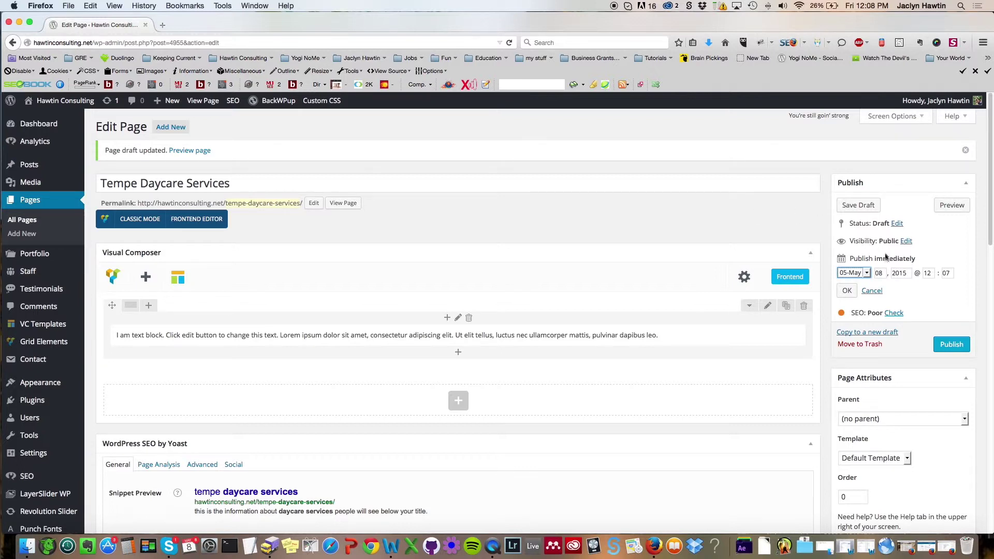
{"action": "left_click", "coordinate": [867, 274]}
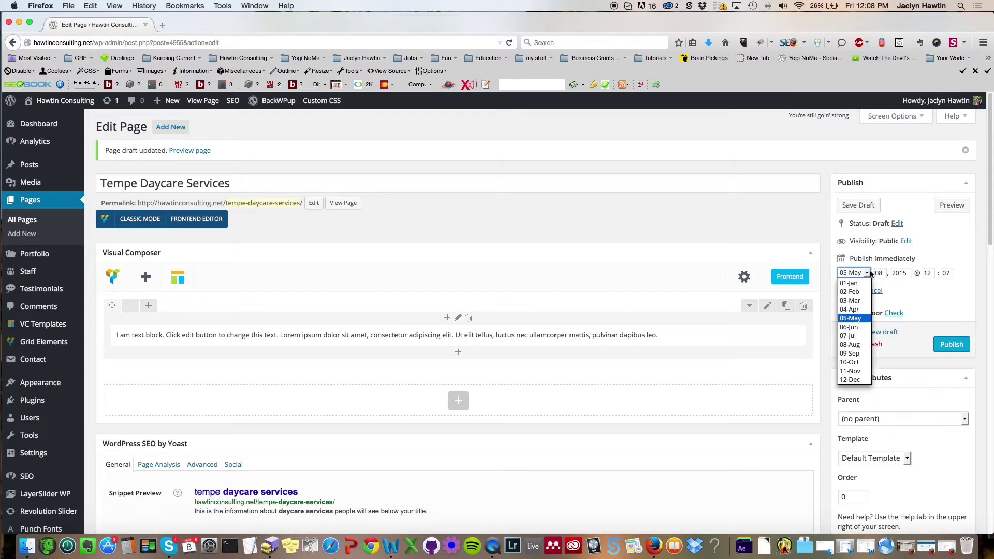
{"action": "left_click", "coordinate": [859, 327]}
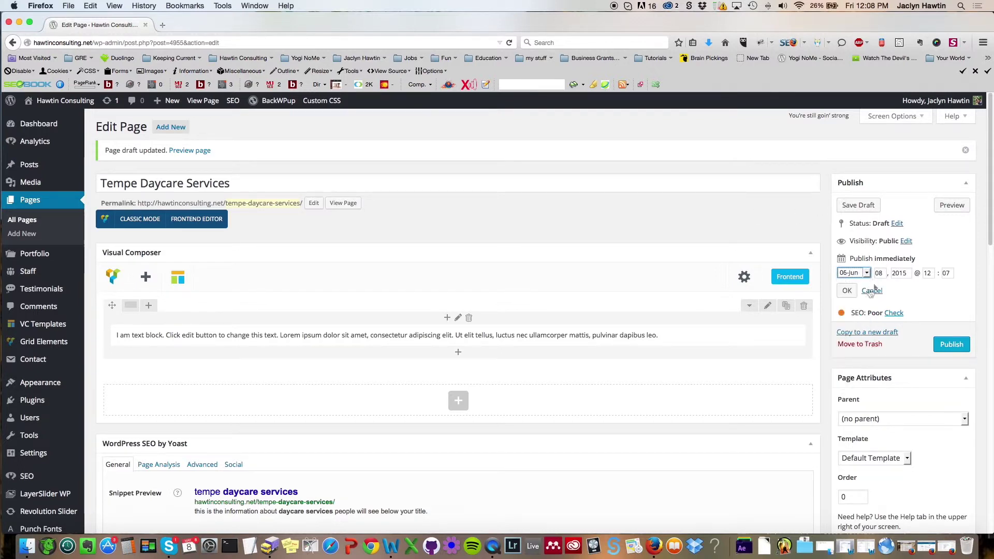
{"action": "left_click", "coordinate": [948, 273]}
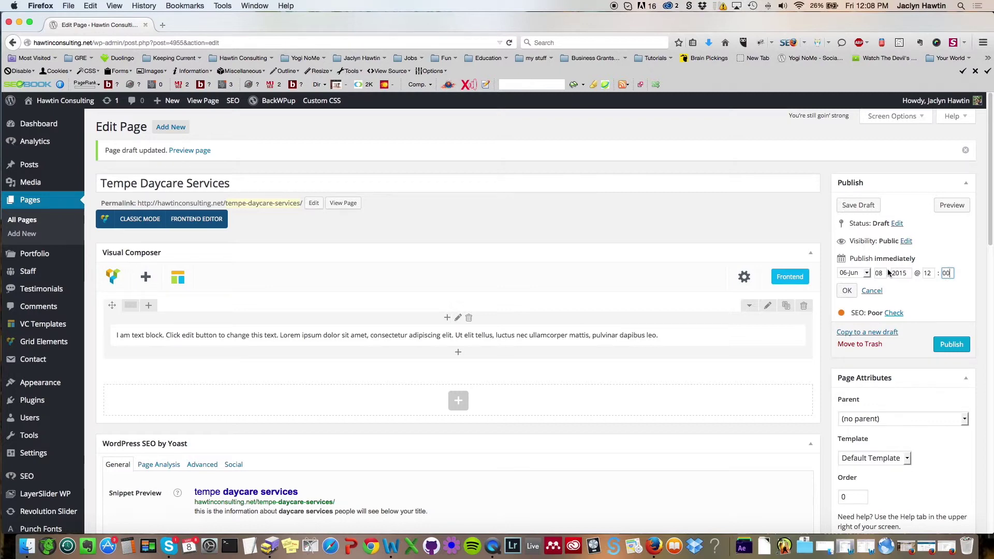
{"action": "left_click_drag", "start_coordinate": [989, 197], "coordinate": [989, 264]}
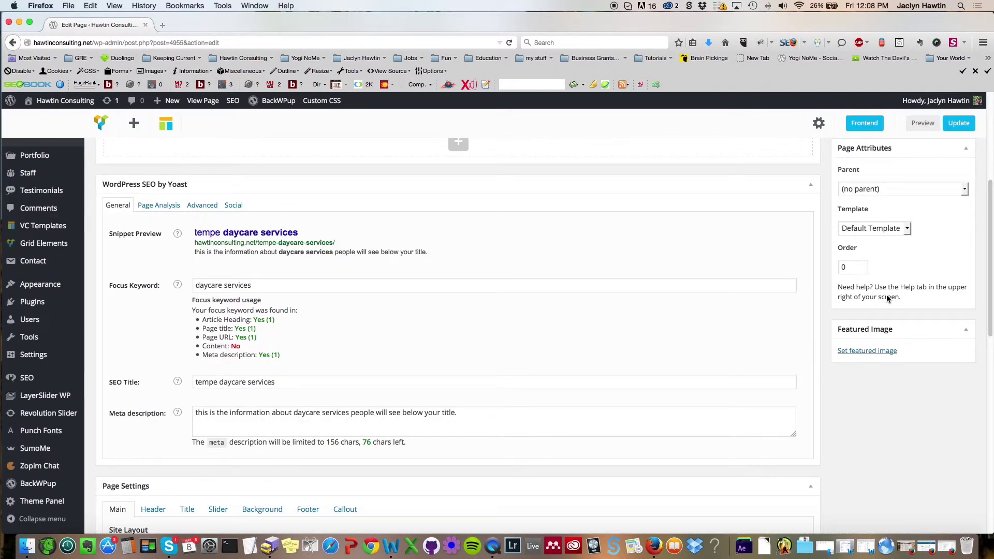
{"action": "left_click", "coordinate": [872, 352]}
{"action": "left_click_drag", "start_coordinate": [990, 279], "coordinate": [989, 171]}
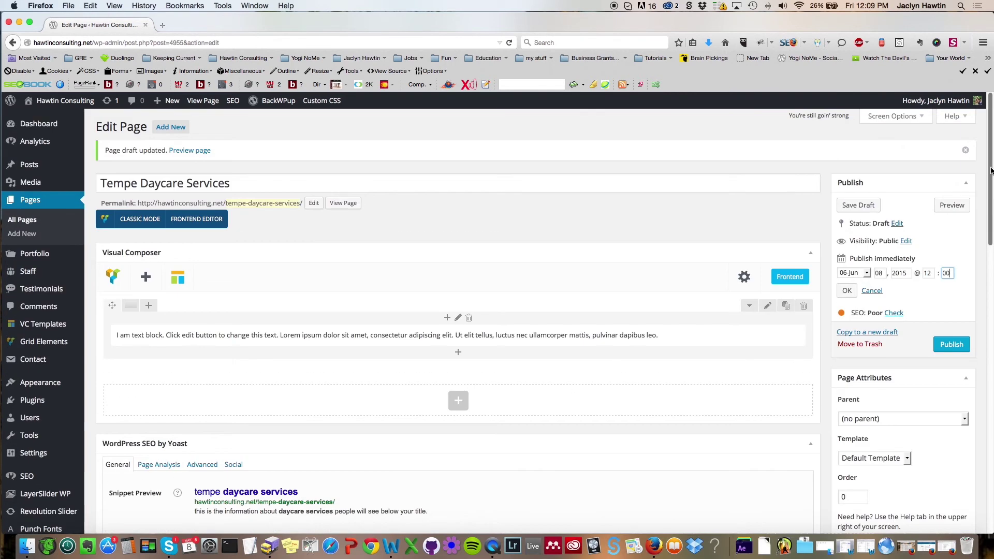